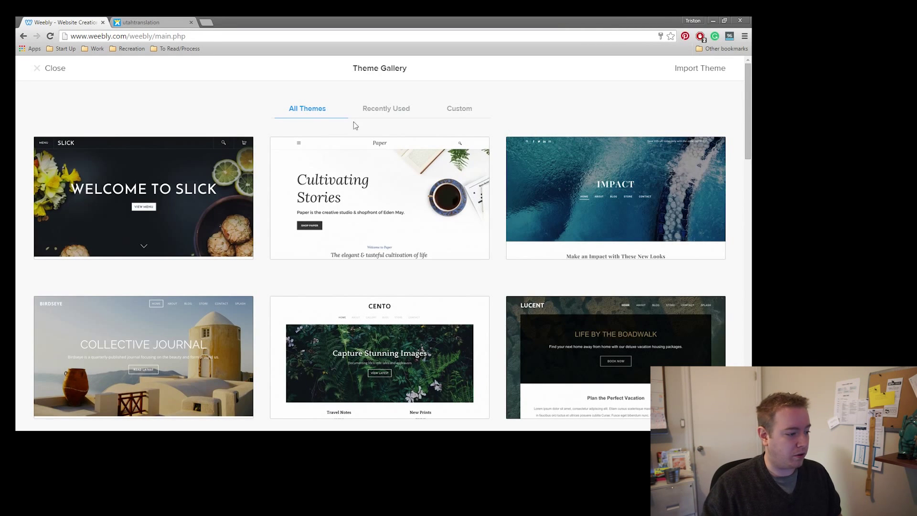
Open the Impact theme's details and choose it for the site.
scroll(103, 186, down, 1)
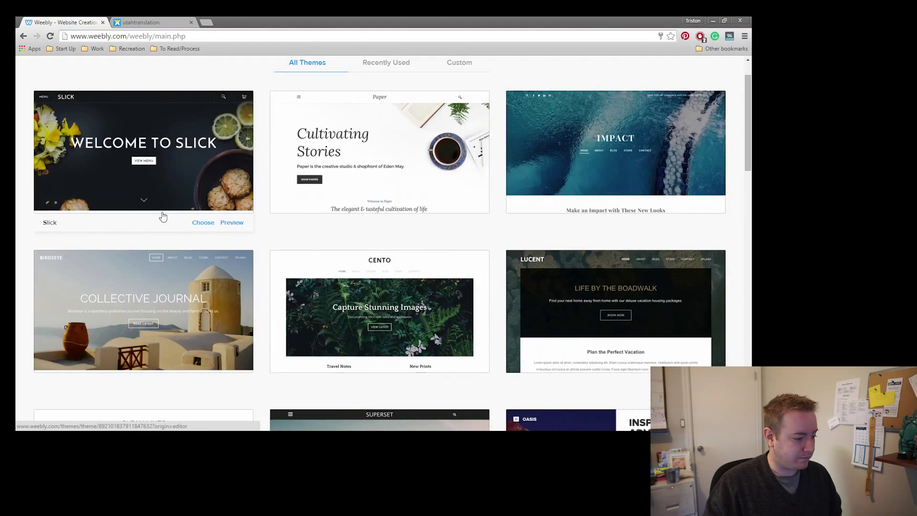
scroll(163, 216, up, 1)
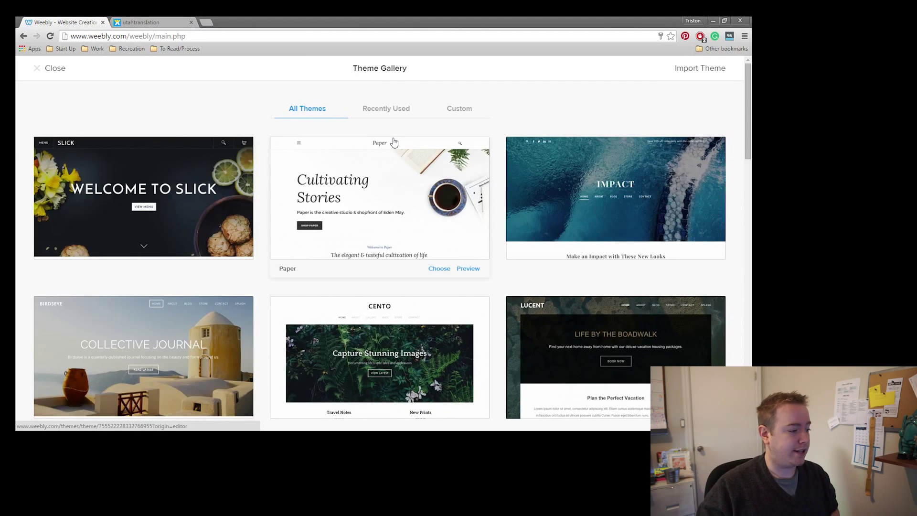
scroll(477, 206, down, 1)
scroll(436, 260, up, 1)
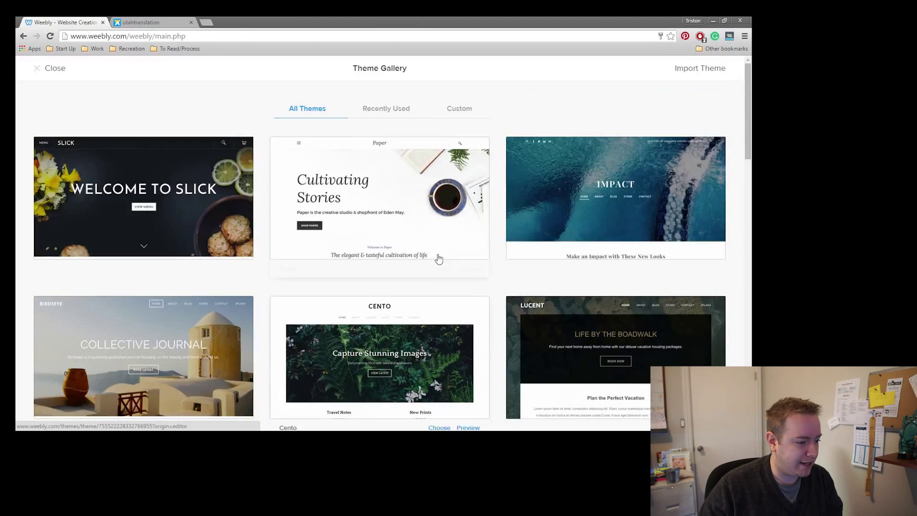
click(627, 190)
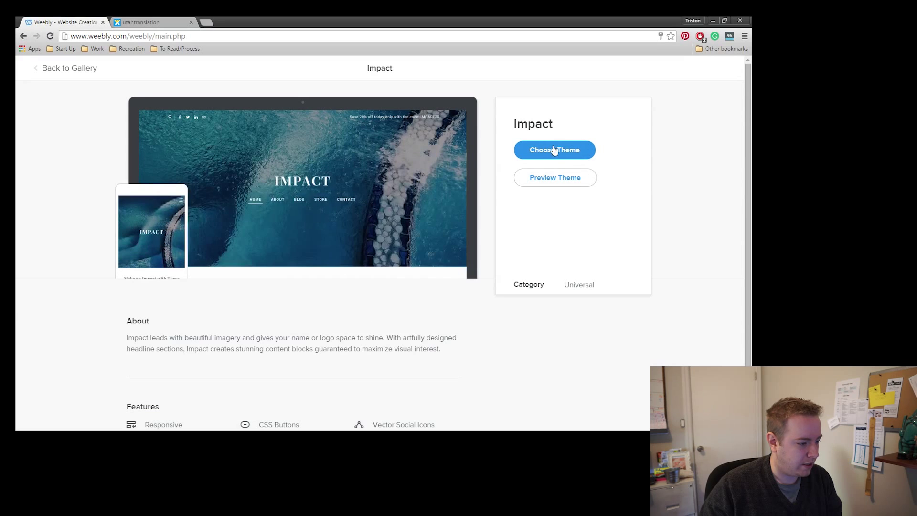
click(541, 150)
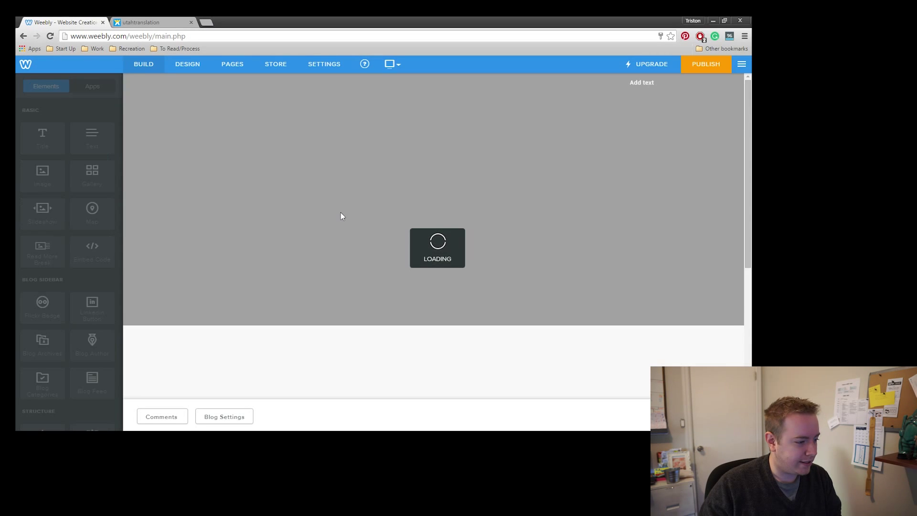
scroll(360, 220, down, 3)
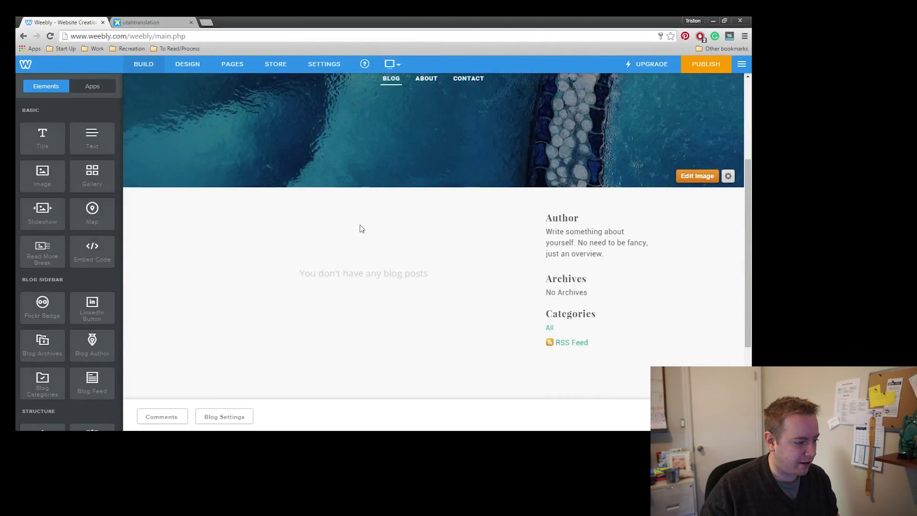
scroll(360, 232, up, 3)
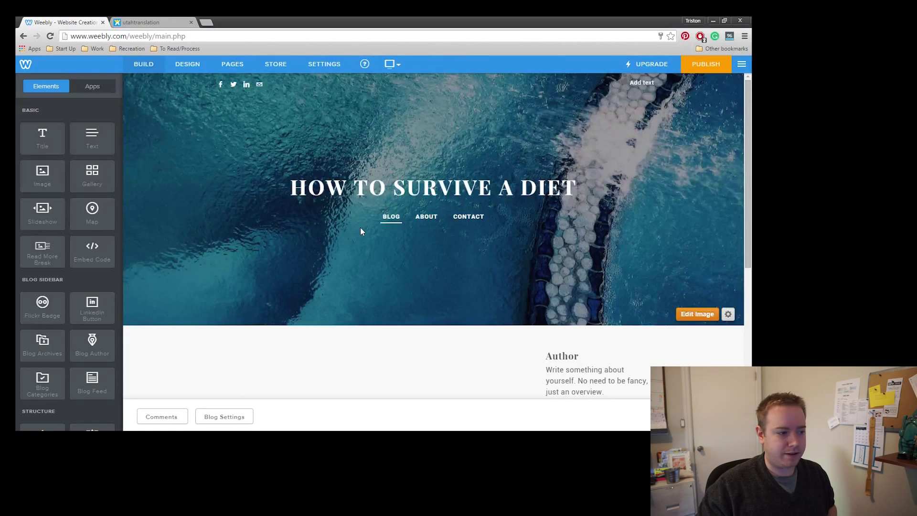
mouse_move(458, 190)
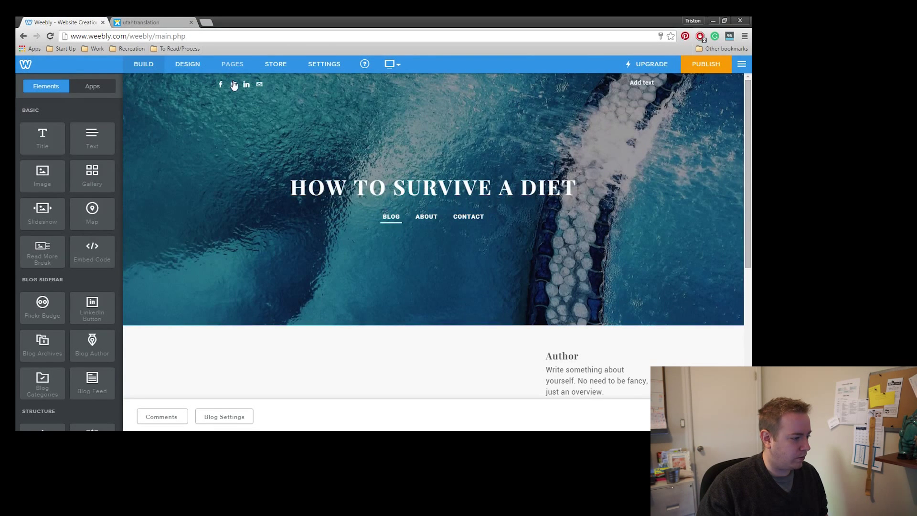
Switch to the About page and list featured apps like pinpoll, MapJam, SimpleChat and shippo.
click(232, 65)
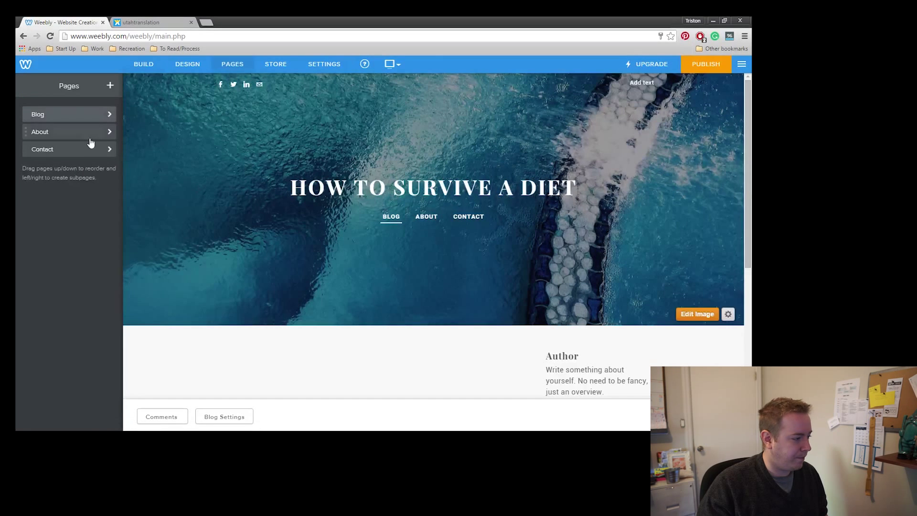
click(48, 132)
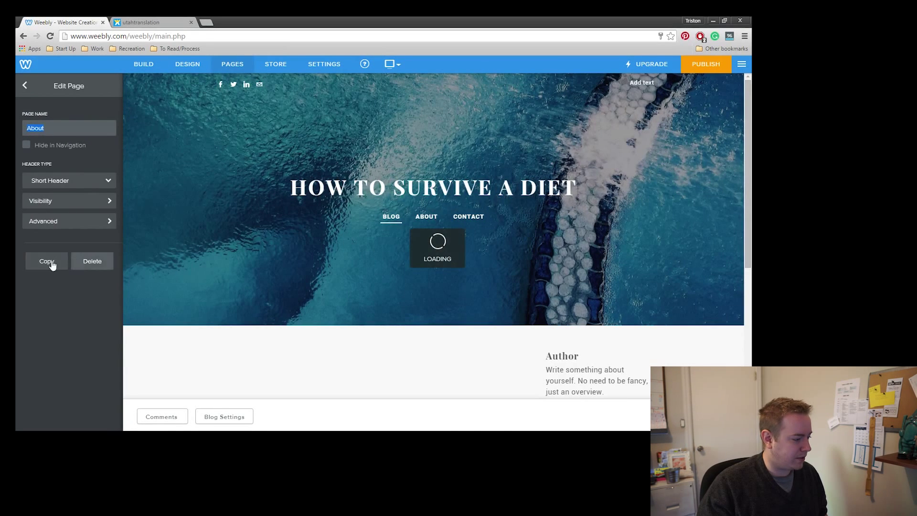
scroll(268, 267, down, 3)
scroll(268, 271, down, 5)
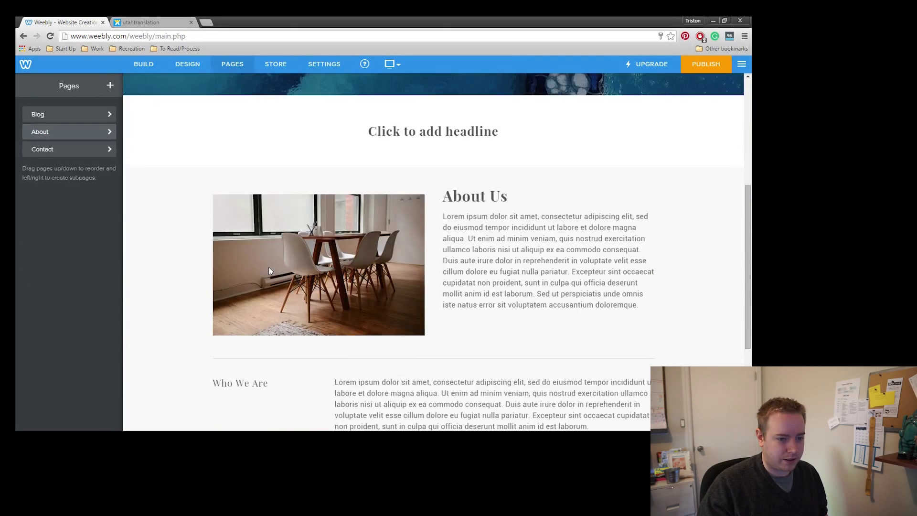
scroll(268, 271, up, 1)
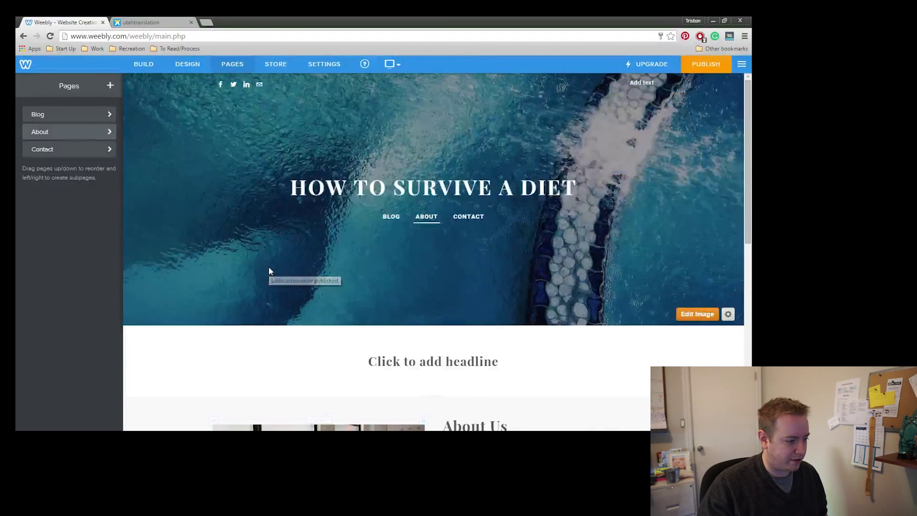
scroll(157, 166, down, 5)
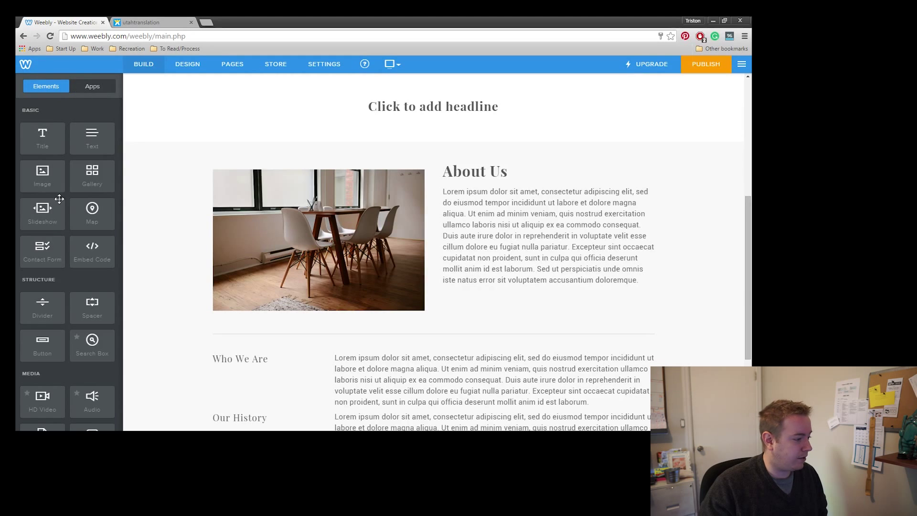
scroll(70, 330, down, 5)
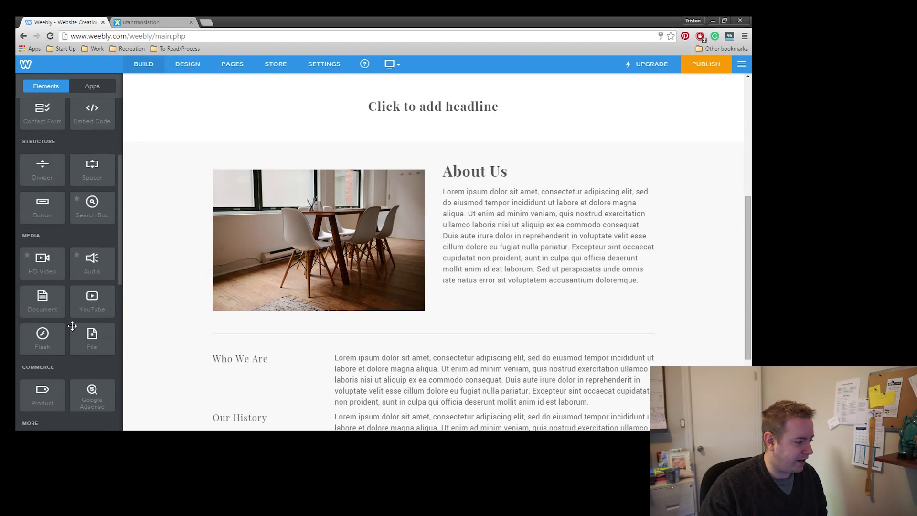
scroll(62, 344, up, 5)
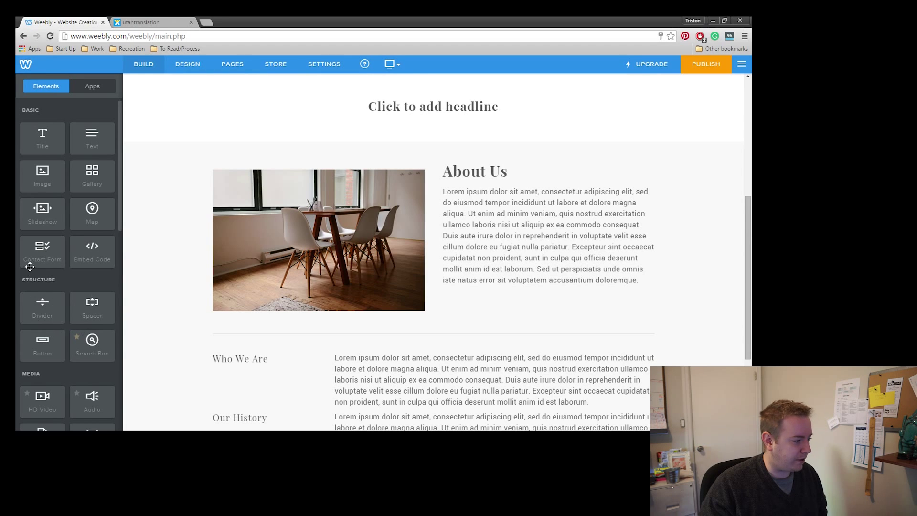
click(93, 87)
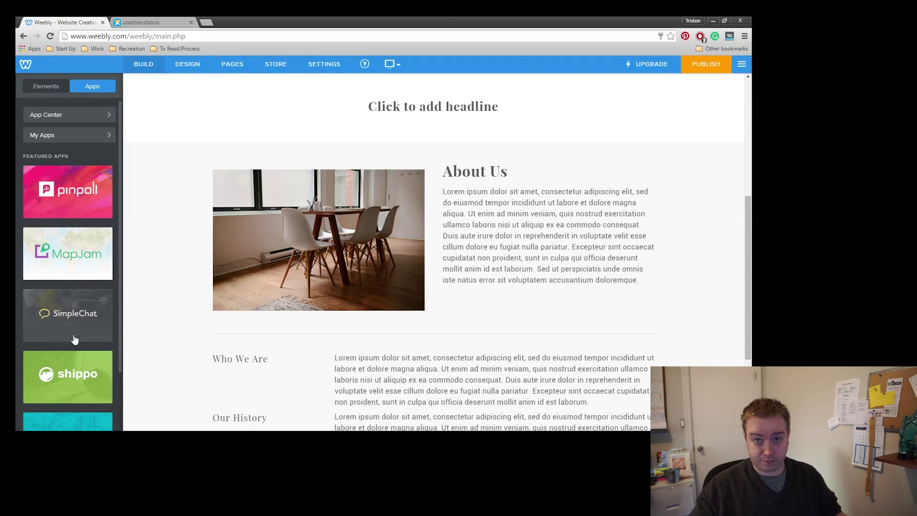
Open the App Center and browse its Marketing and Tools categories.
scroll(84, 340, down, 2)
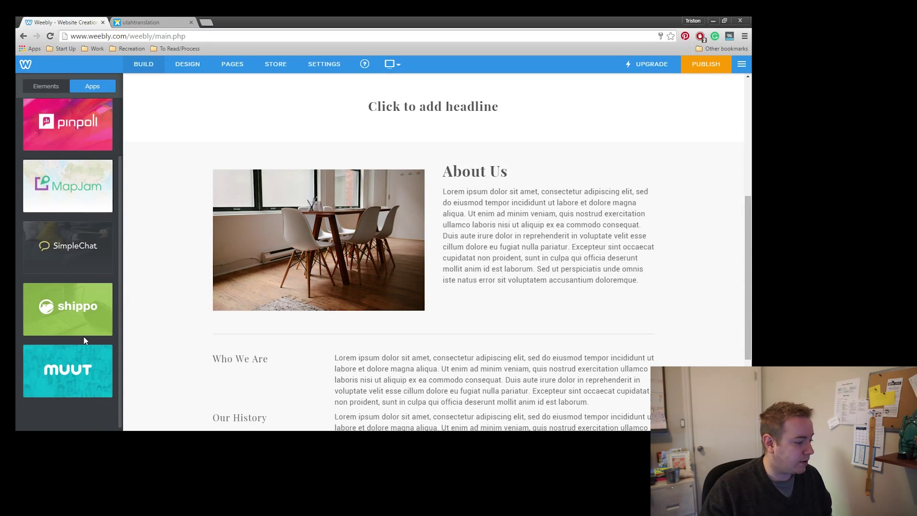
scroll(84, 340, up, 2)
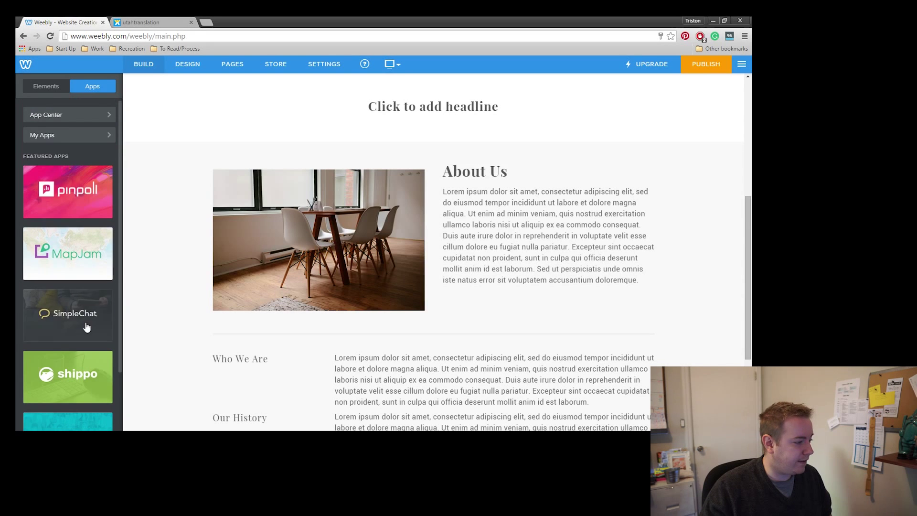
click(74, 121)
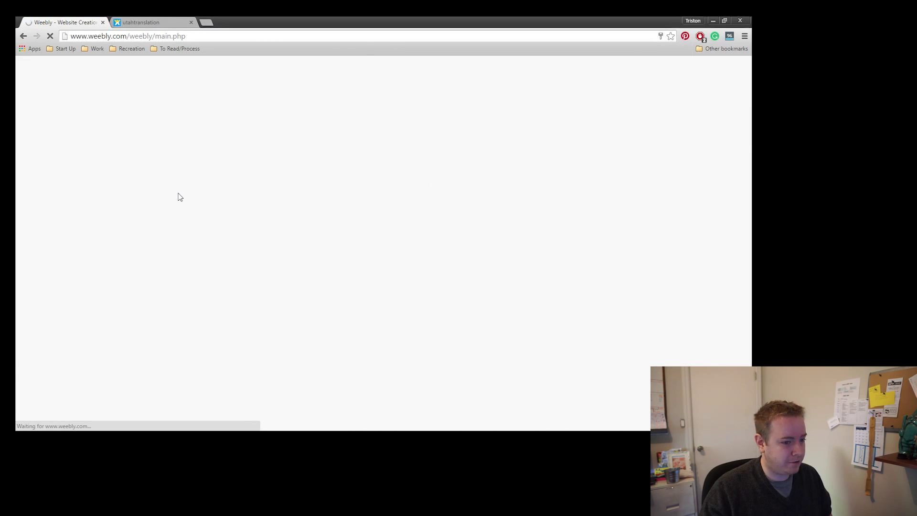
scroll(624, 307, down, 1)
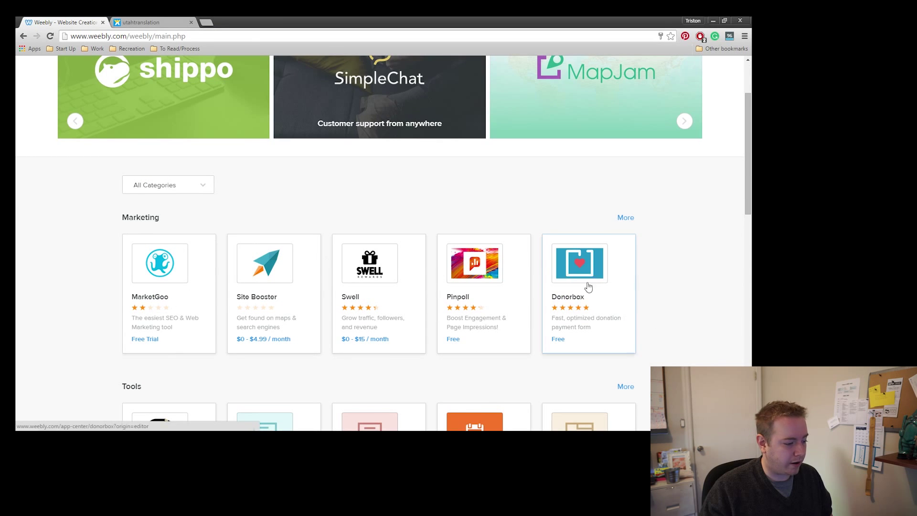
scroll(588, 286, down, 2)
scroll(593, 276, down, 2)
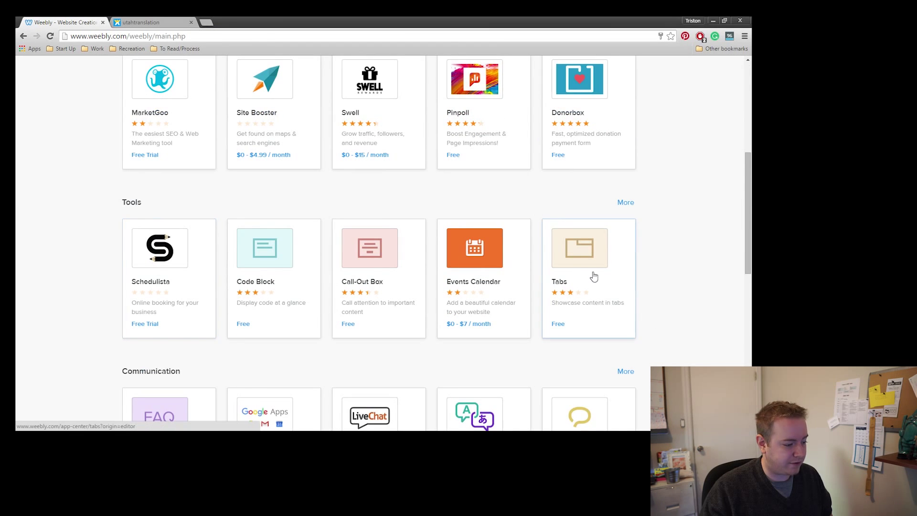
scroll(593, 276, down, 4)
scroll(579, 272, down, 3)
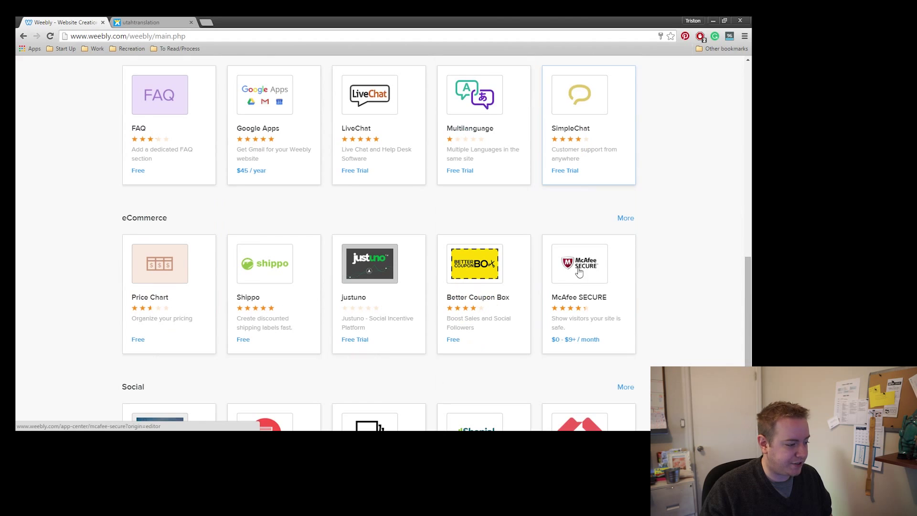
scroll(441, 273, down, 3)
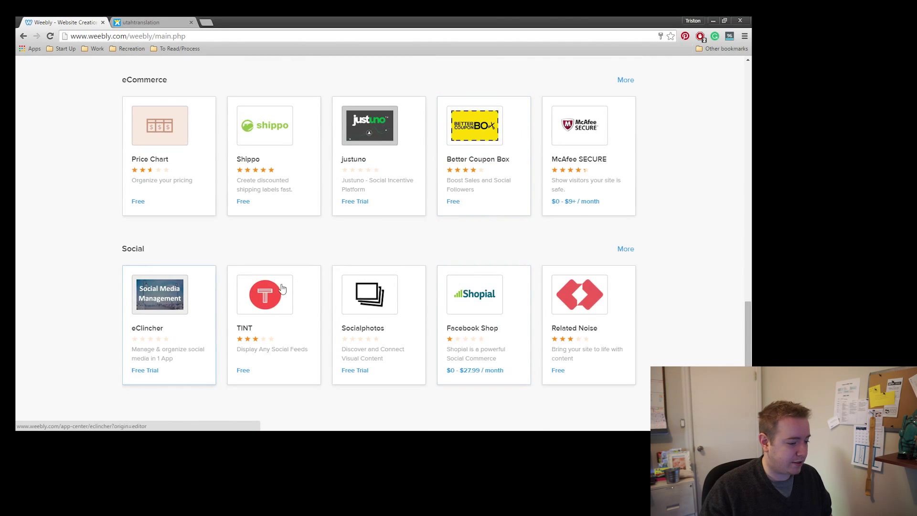
scroll(597, 301, up, 12)
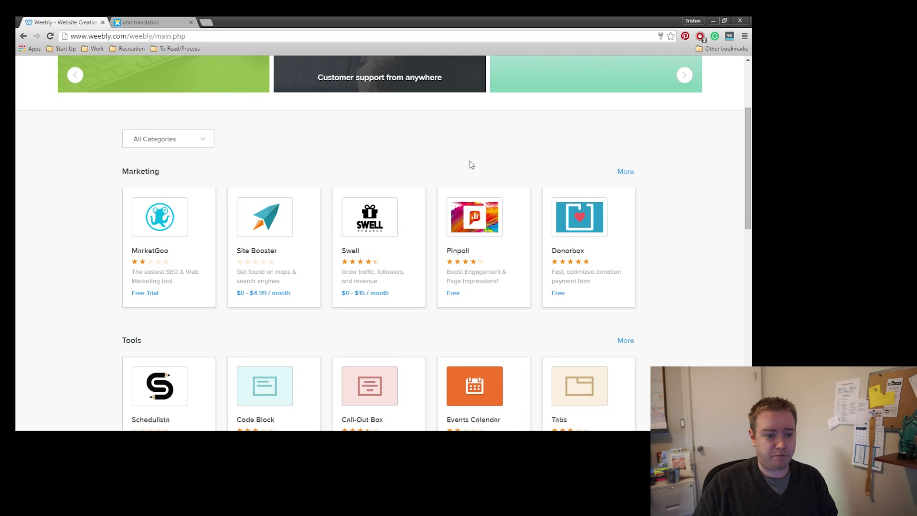
Scroll the App Center to the Communication category with FAQ, Google Apps and LiveChat.
scroll(600, 180, up, 2)
scroll(599, 264, down, 2)
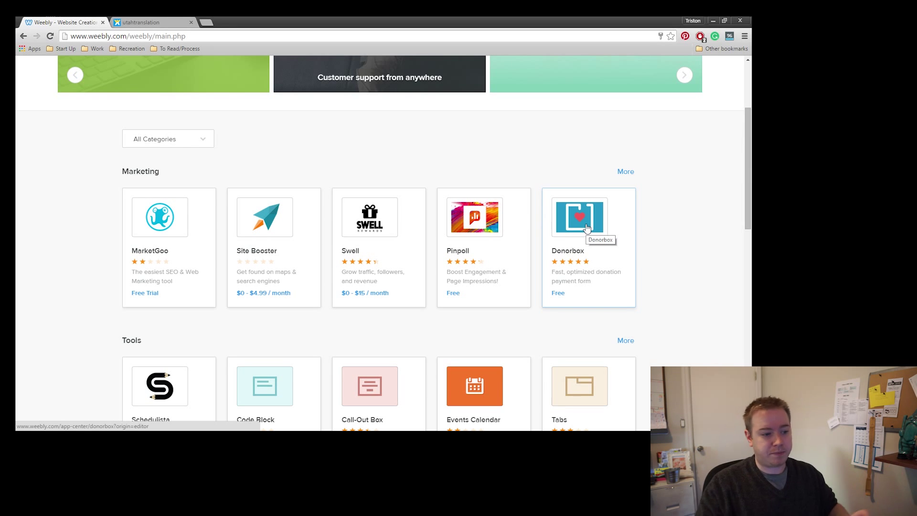
scroll(586, 227, down, 12)
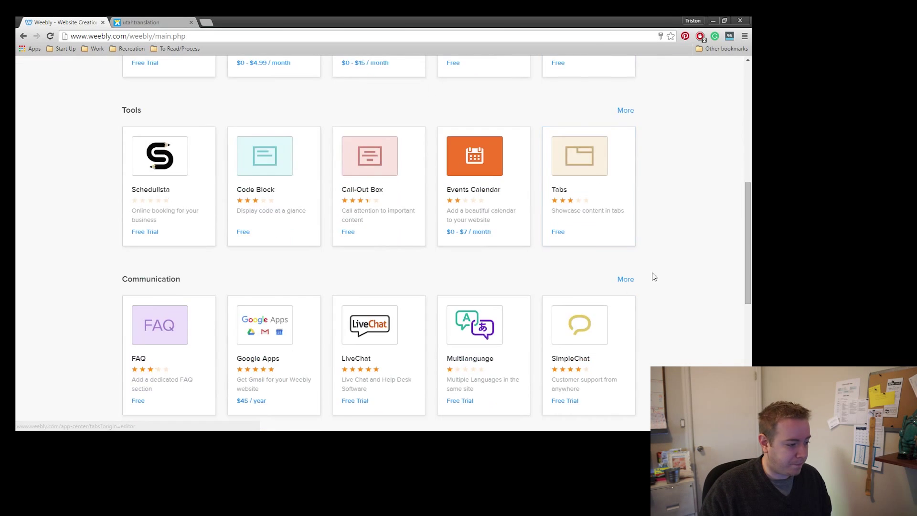
scroll(564, 296, up, 10)
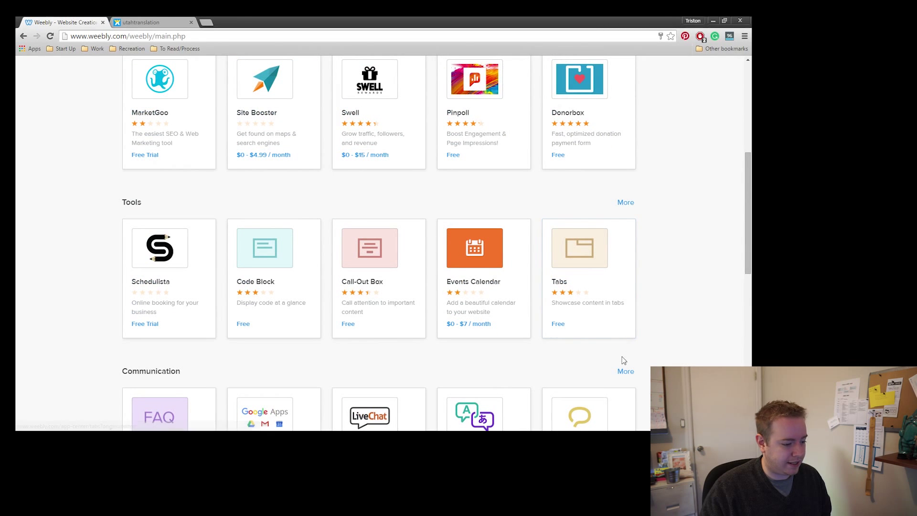
click(622, 373)
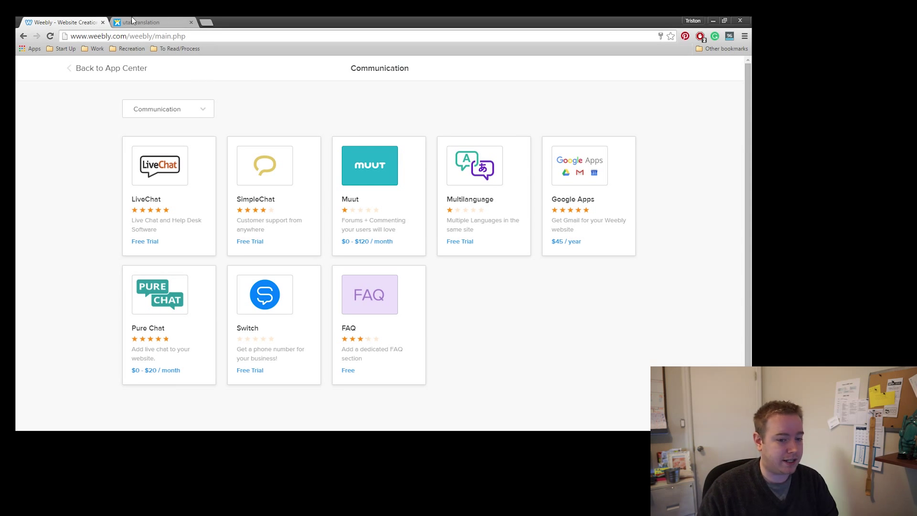
click(85, 73)
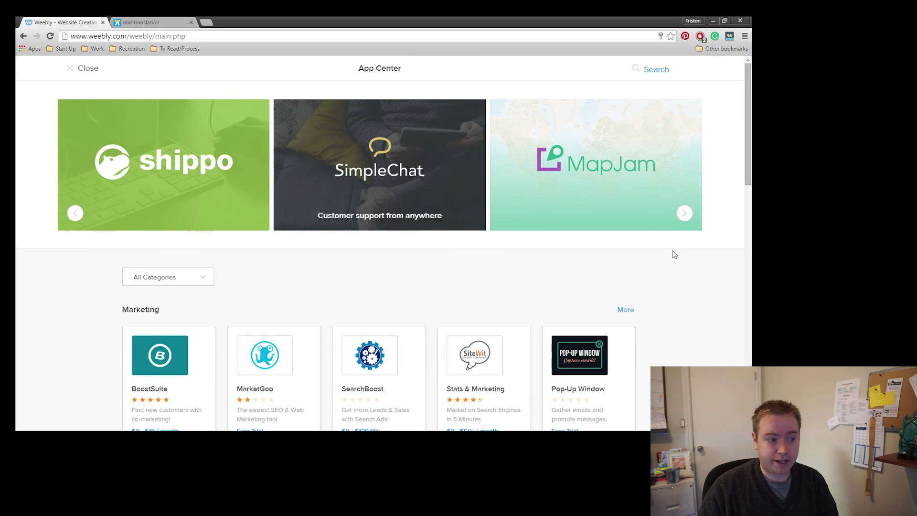
Review MapJam's description, pricing and reviews, then add it to the site.
click(613, 165)
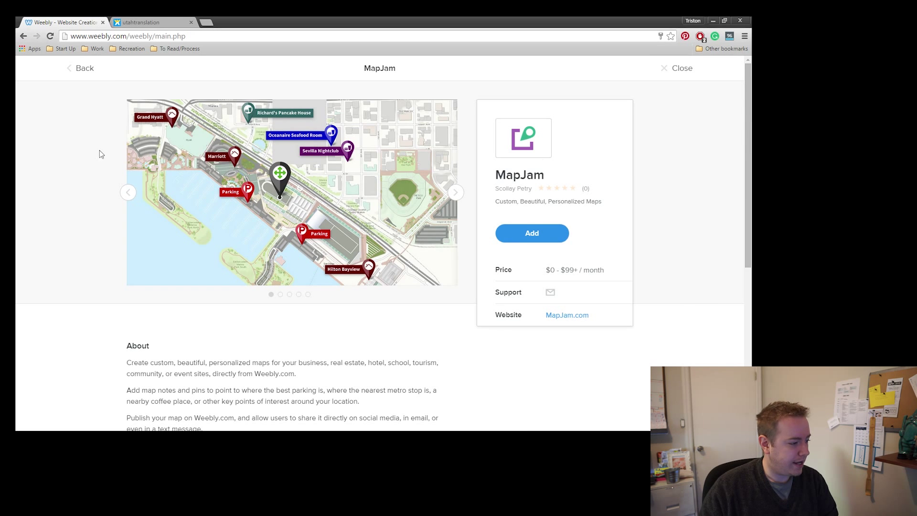
scroll(101, 154, down, 6)
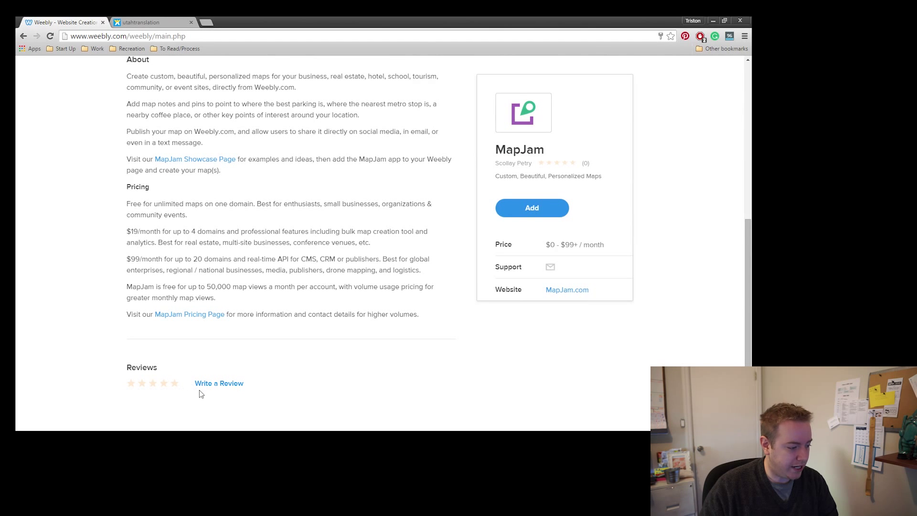
scroll(314, 341, up, 6)
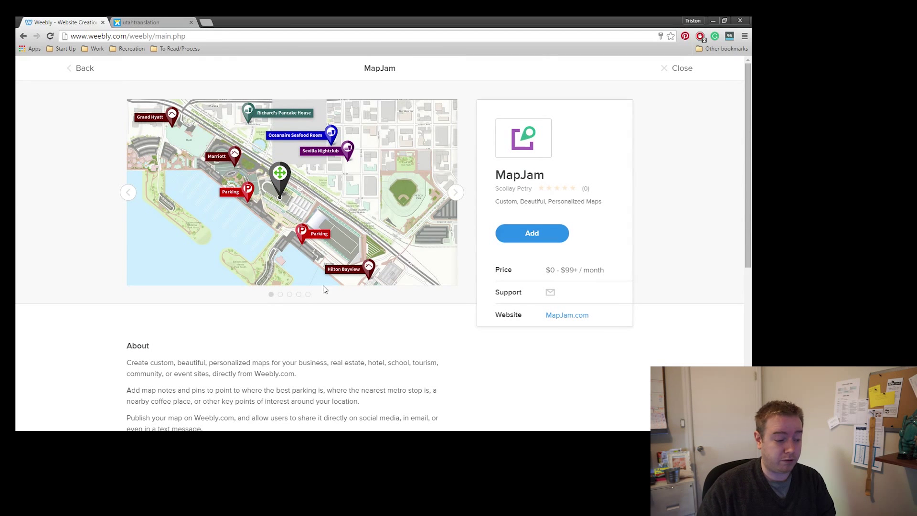
scroll(499, 267, down, 3)
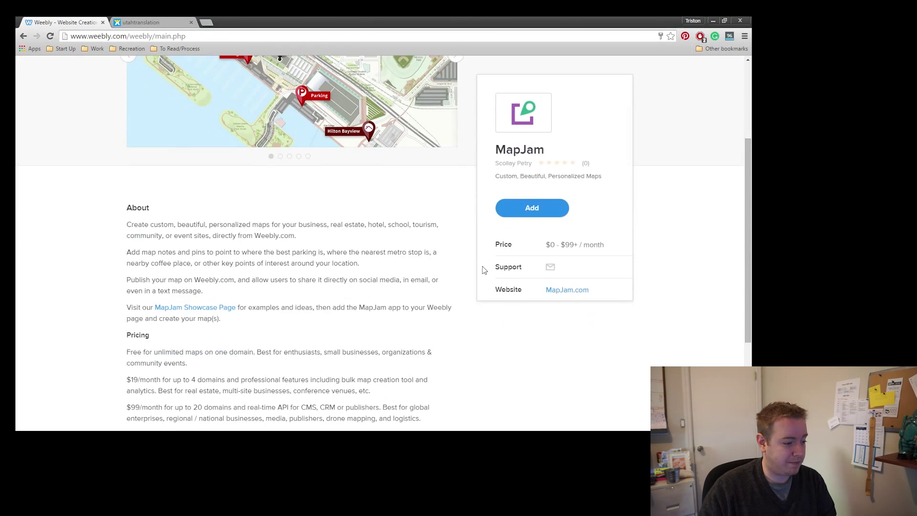
scroll(485, 268, up, 3)
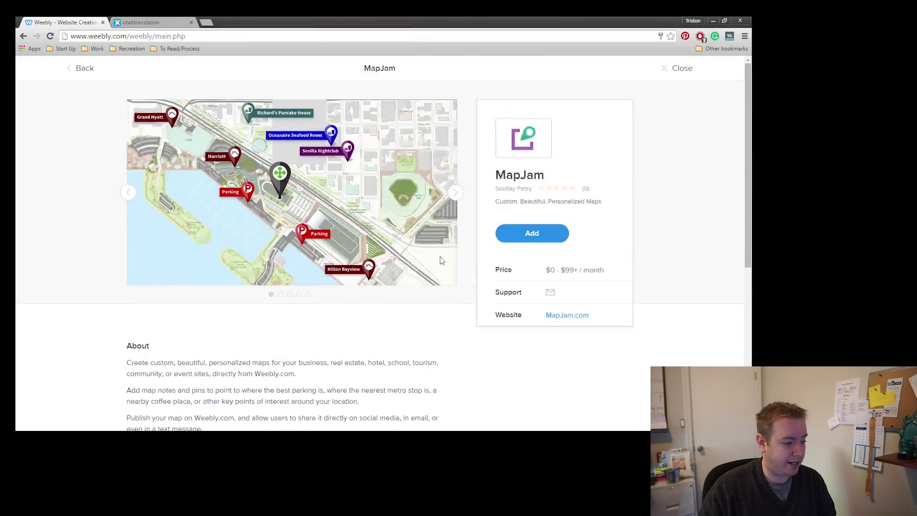
click(547, 235)
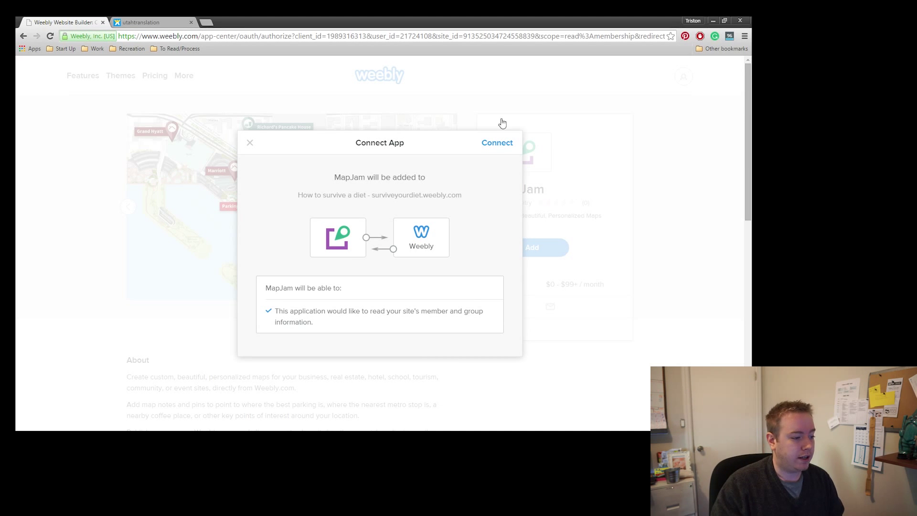
Approve the MapJam connection so the Logan-area map appears on the page.
click(496, 144)
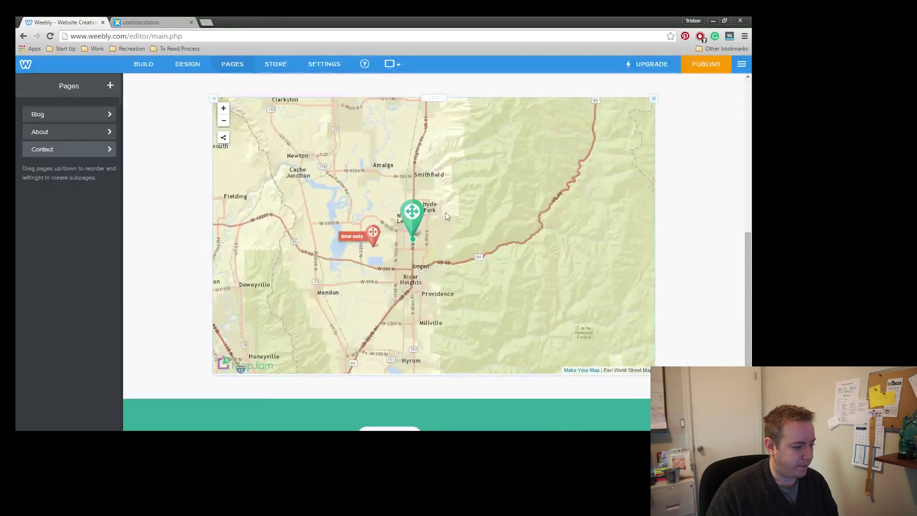
scroll(291, 336, down, 1)
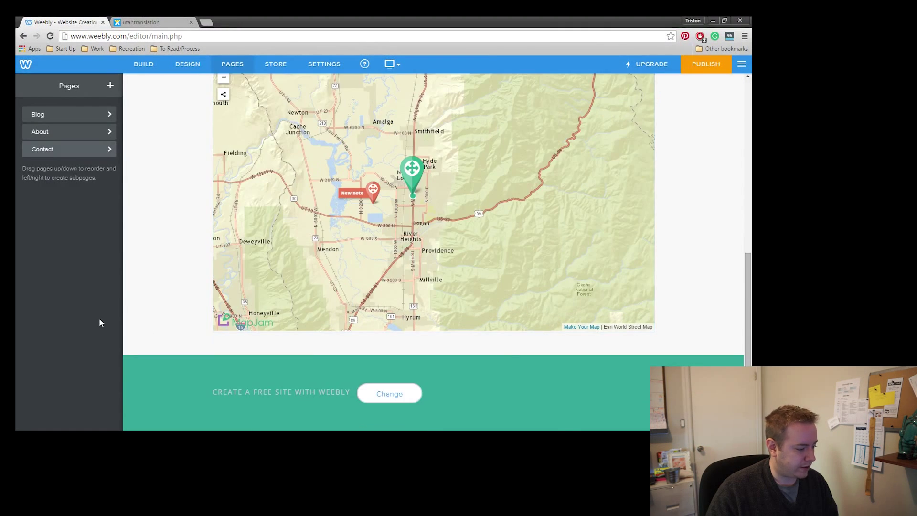
Drop a MapJam element above the Logan map and open the new world map's settings.
click(143, 64)
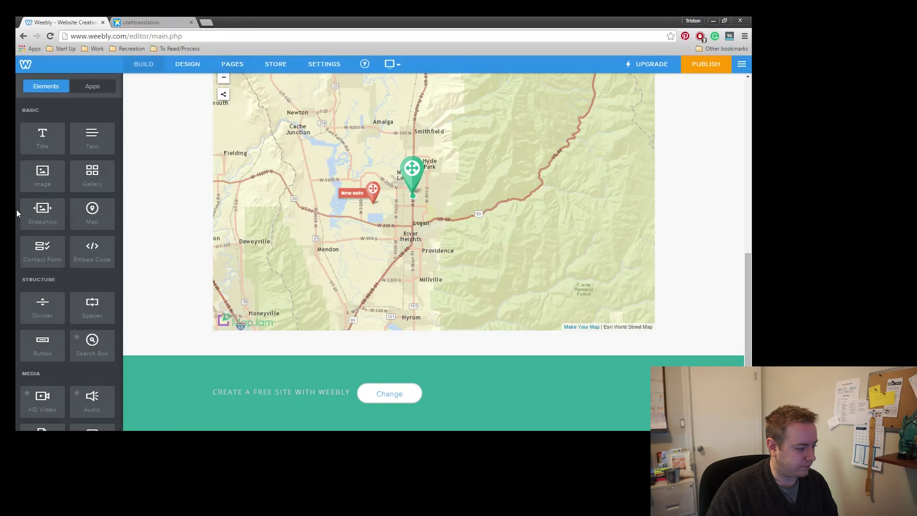
scroll(67, 219, down, 10)
scroll(193, 218, up, 2)
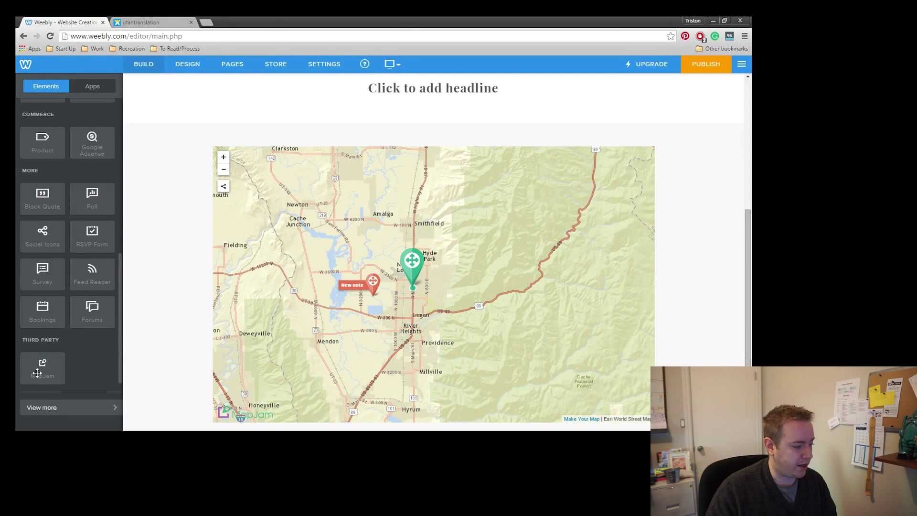
drag(38, 373, 427, 160)
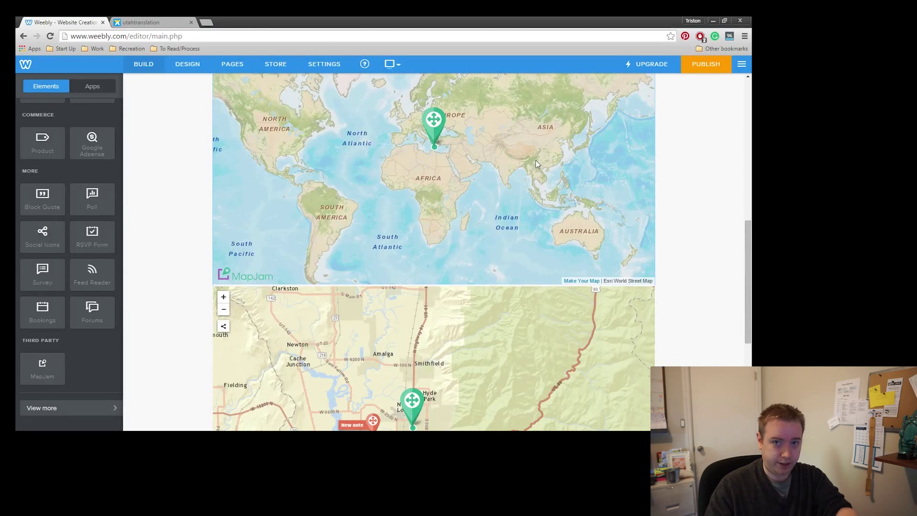
scroll(183, 195, up, 2)
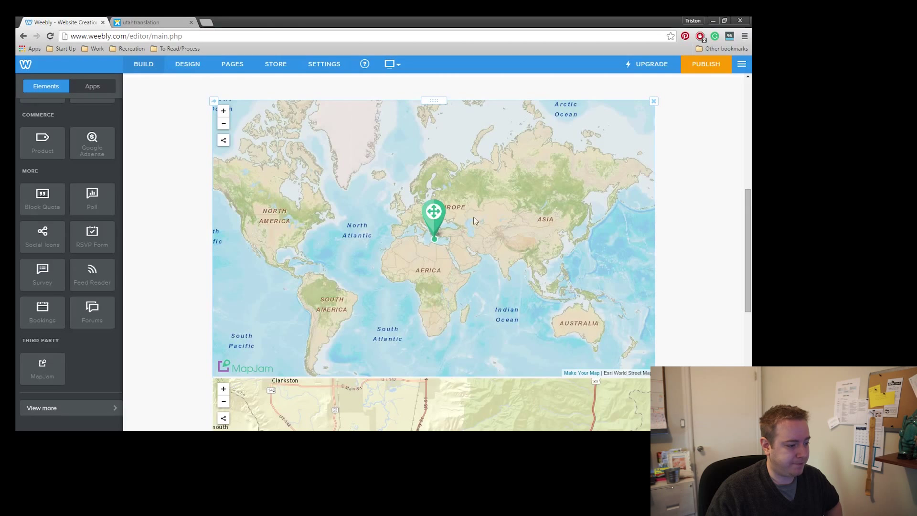
click(384, 207)
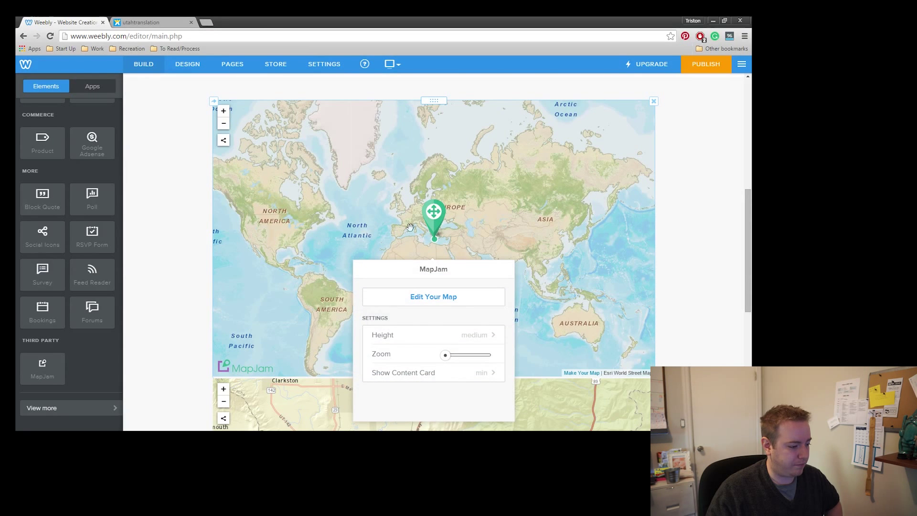
scroll(438, 308, down, 1)
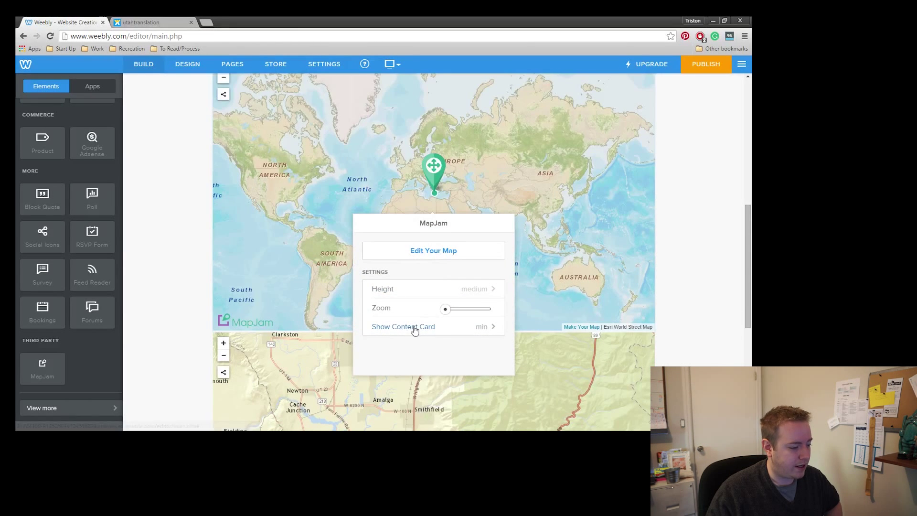
click(419, 256)
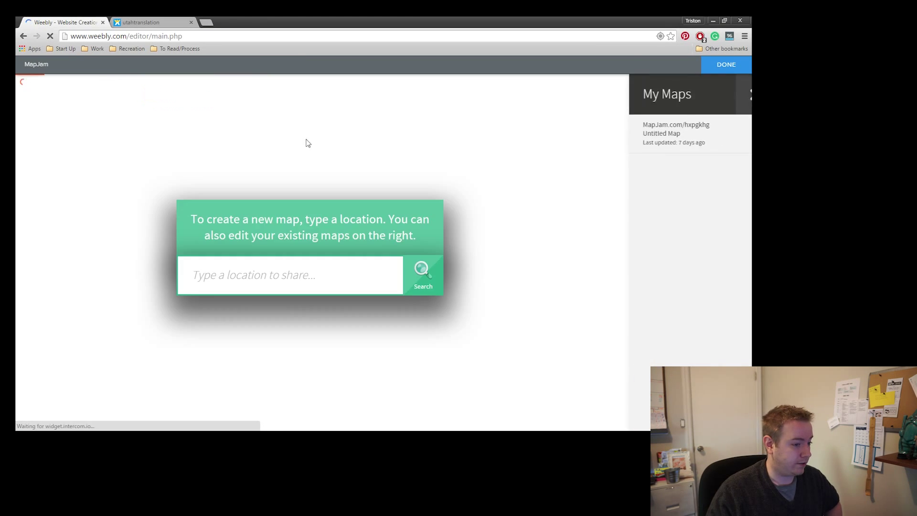
click(715, 69)
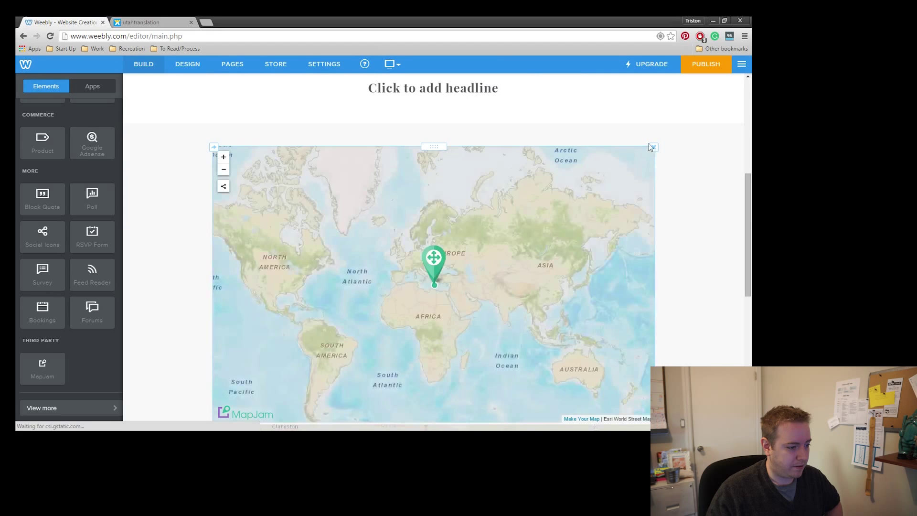
Delete the world map, then view the remaining Logan map on MapJam and close that tab.
click(654, 147)
click(634, 120)
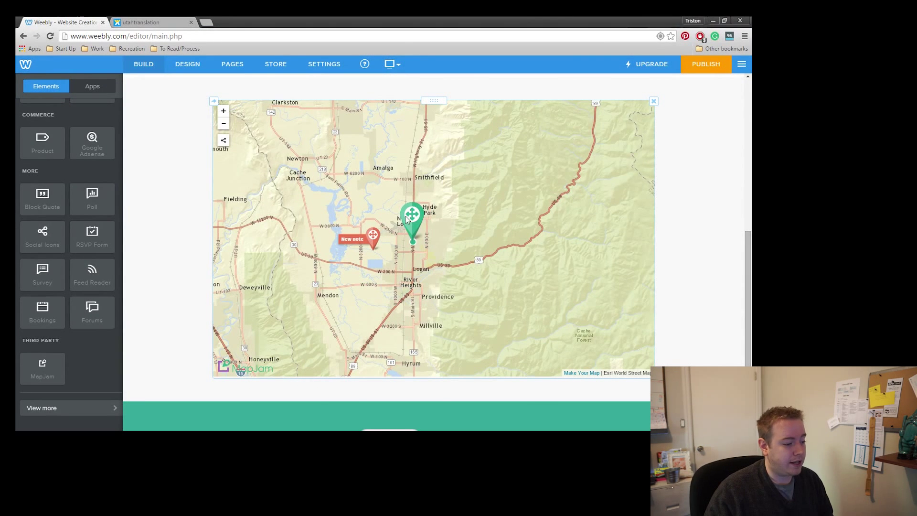
scroll(420, 222, down, 3)
click(408, 234)
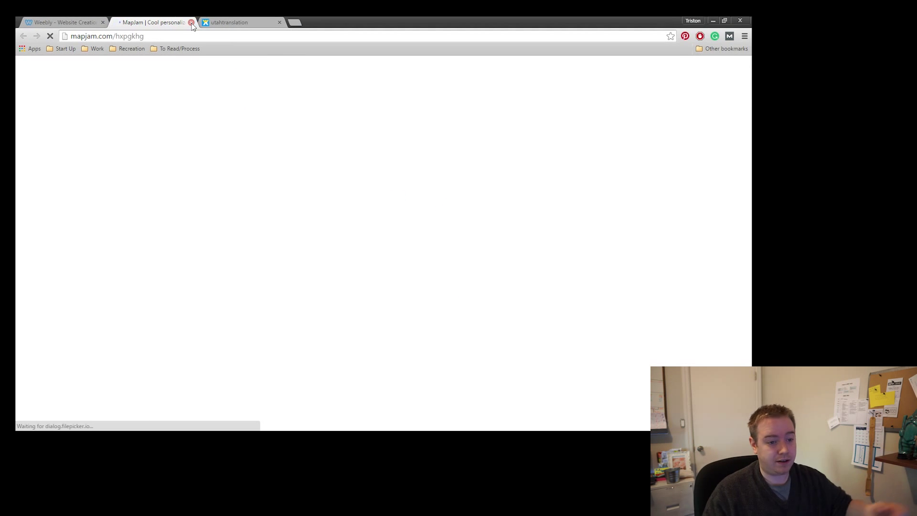
click(191, 22)
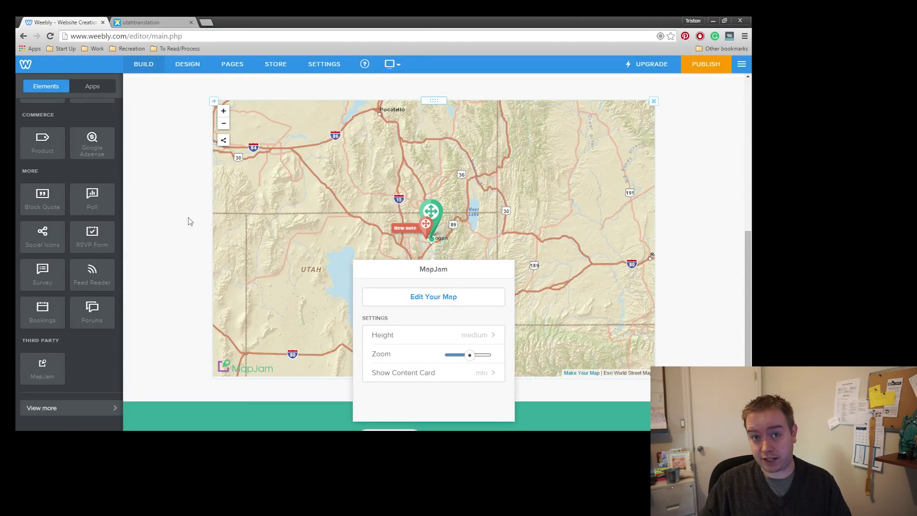
Dismiss the MapJam settings popup, leaving the northern Utah map with its Logan pin.
click(188, 217)
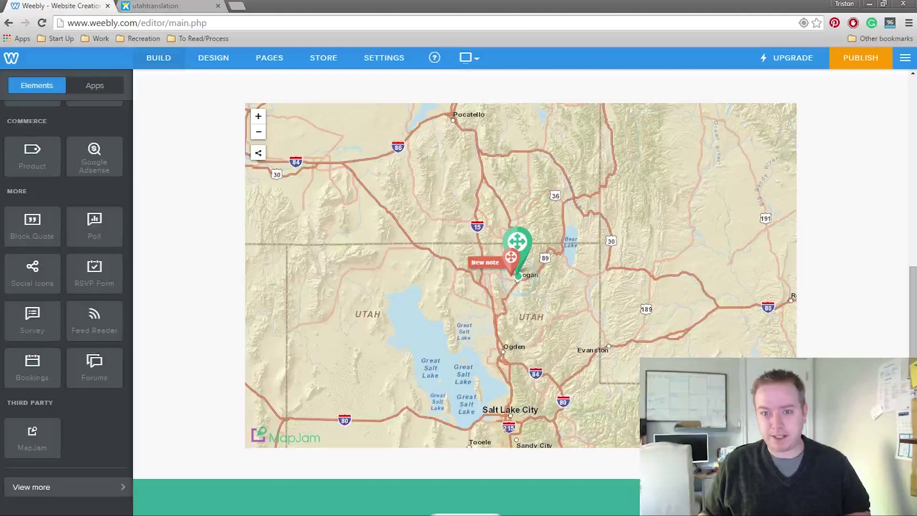